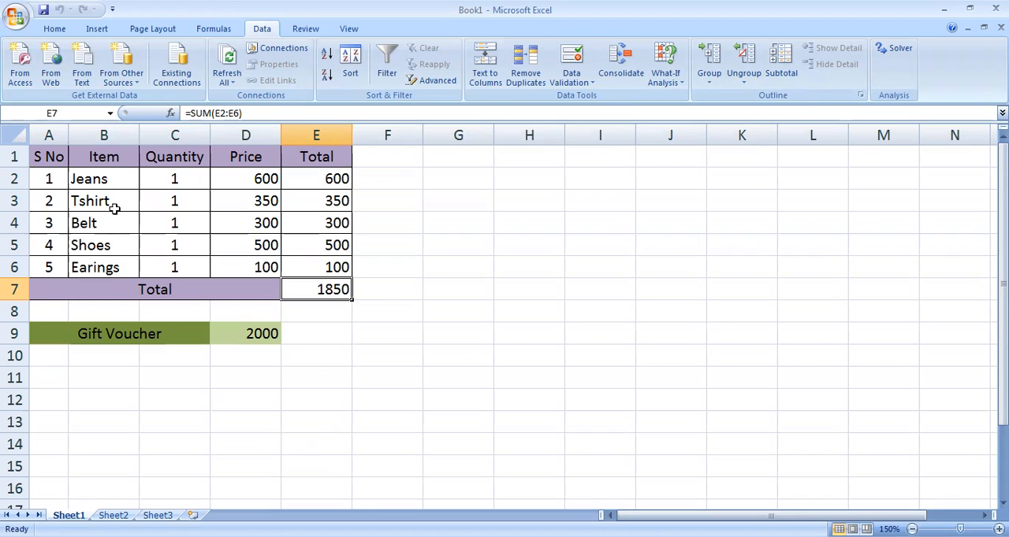
# - Check in the Excel add-ins manager that the Solver Add-in is enabled, and close the add-ins list
pyautogui.click(16, 16)
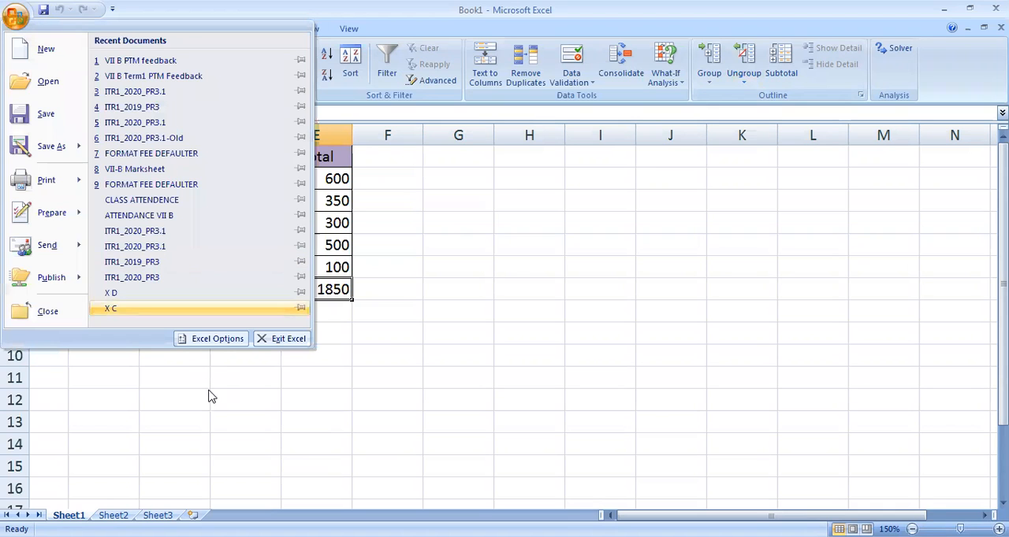
pyautogui.click(208, 343)
pyautogui.click(234, 179)
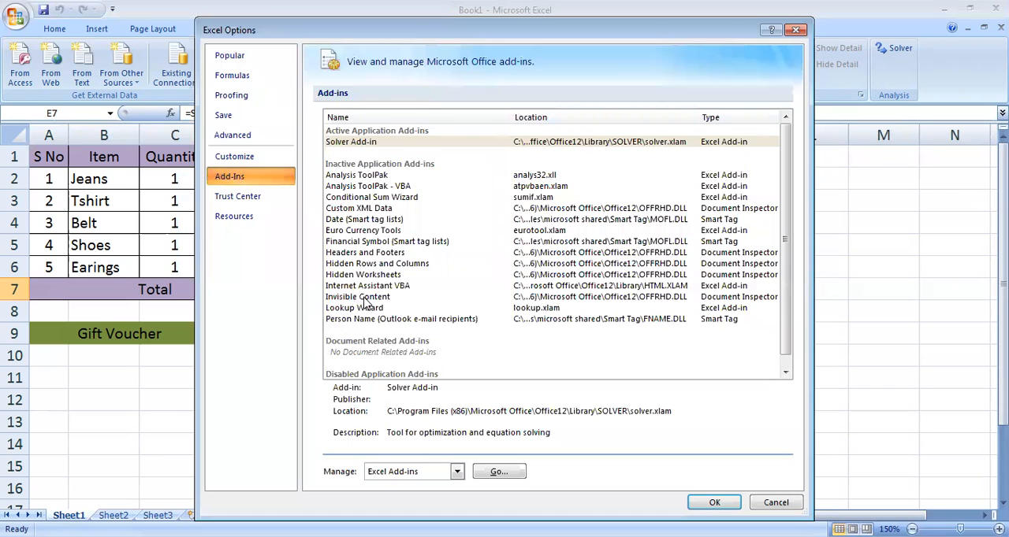
pyautogui.click(368, 146)
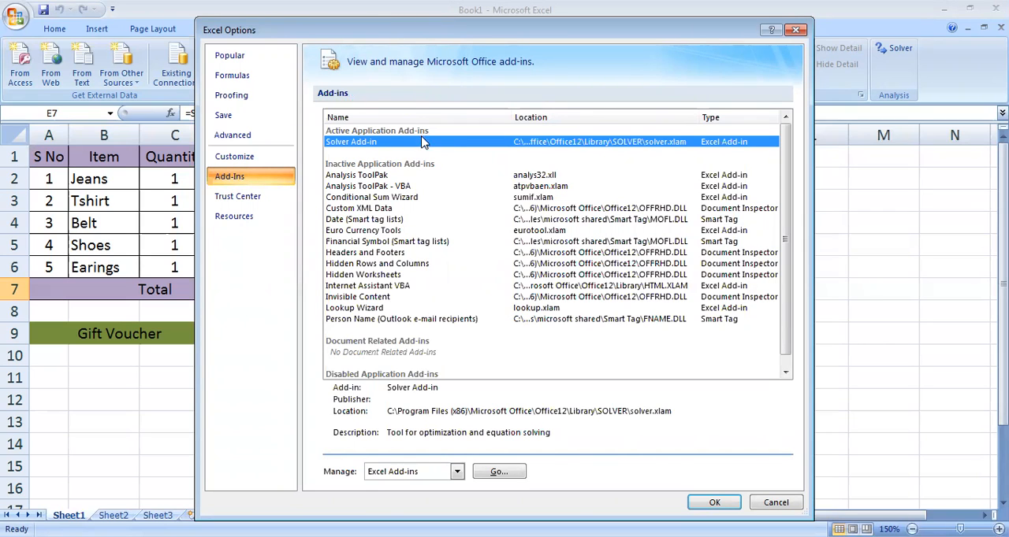
pyautogui.click(504, 472)
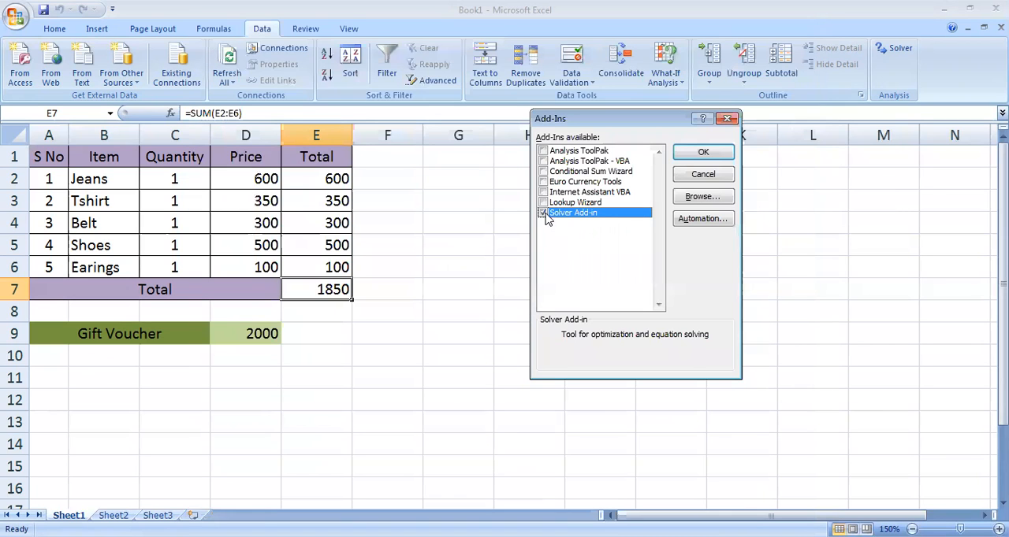
pyautogui.click(544, 214)
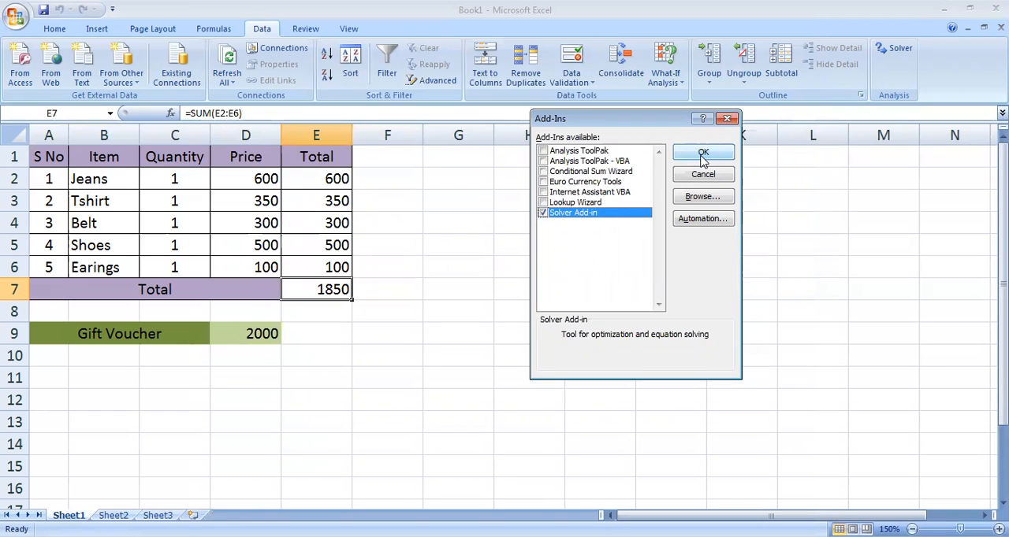
pyautogui.click(727, 119)
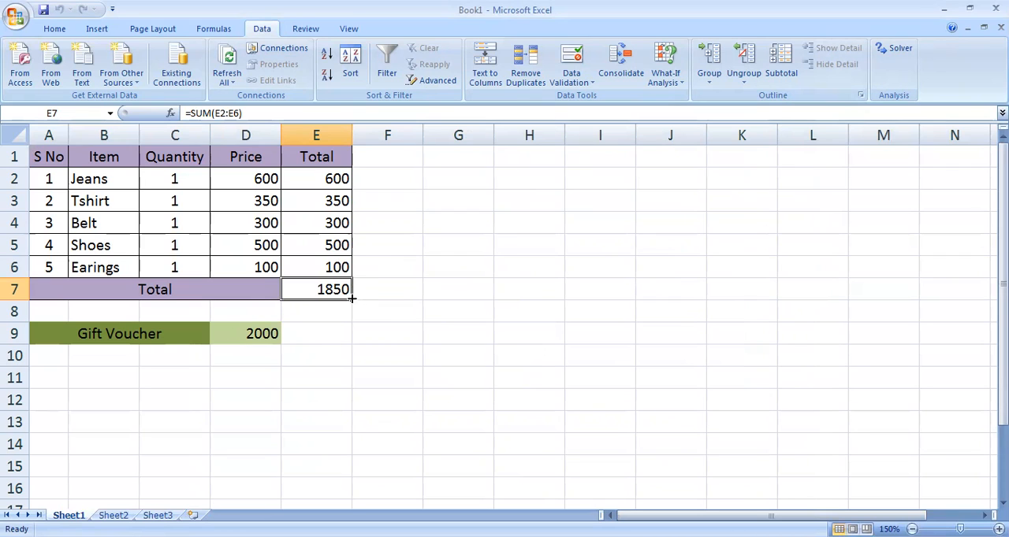
# - Open Solver and reset all of its options and cell selections
pyautogui.click(246, 330)
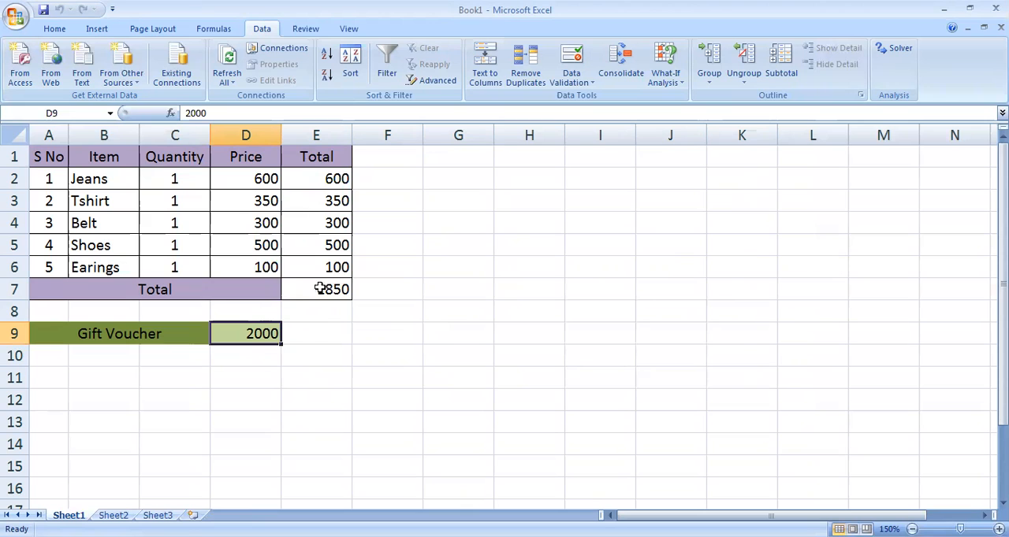
pyautogui.click(897, 49)
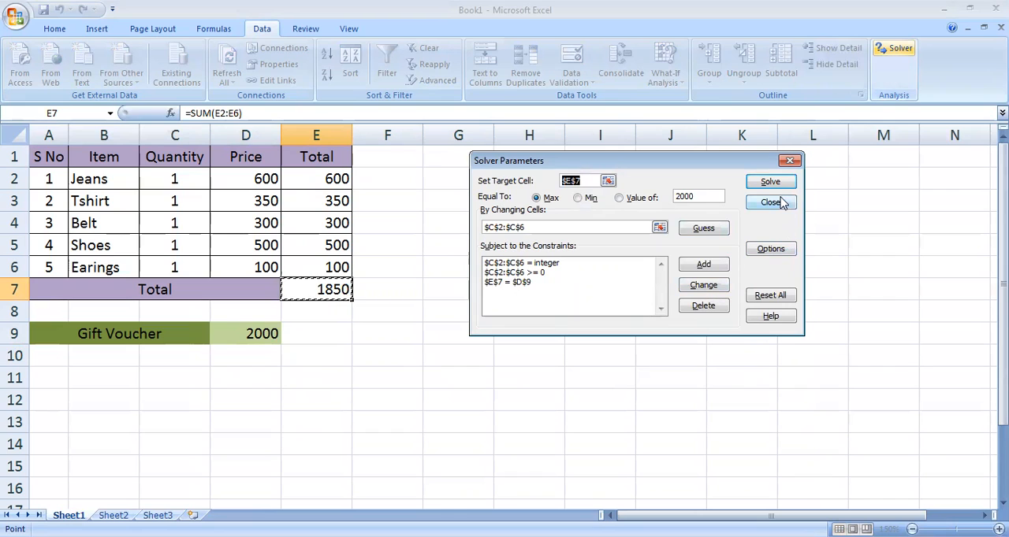
pyautogui.click(774, 296)
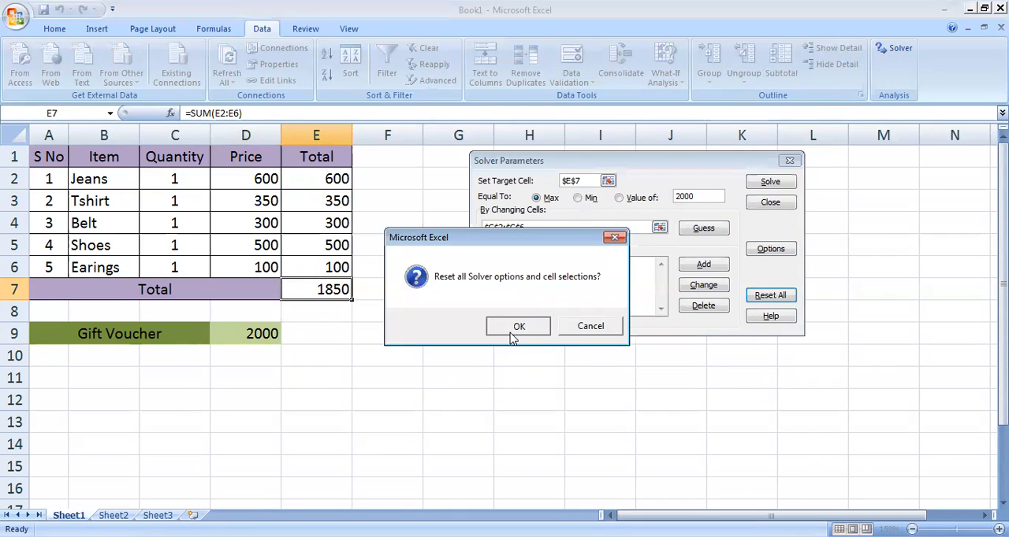
pyautogui.click(513, 337)
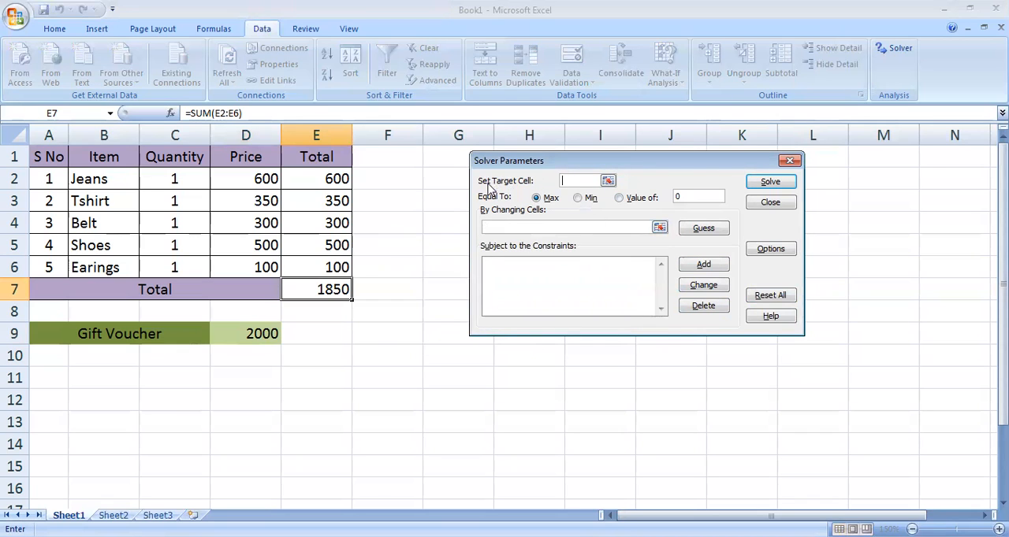
# - Set Solver's target cell to E7, enter 2000 as the value, and use the quantities C2:C6 as the changing cells
pyautogui.click(324, 289)
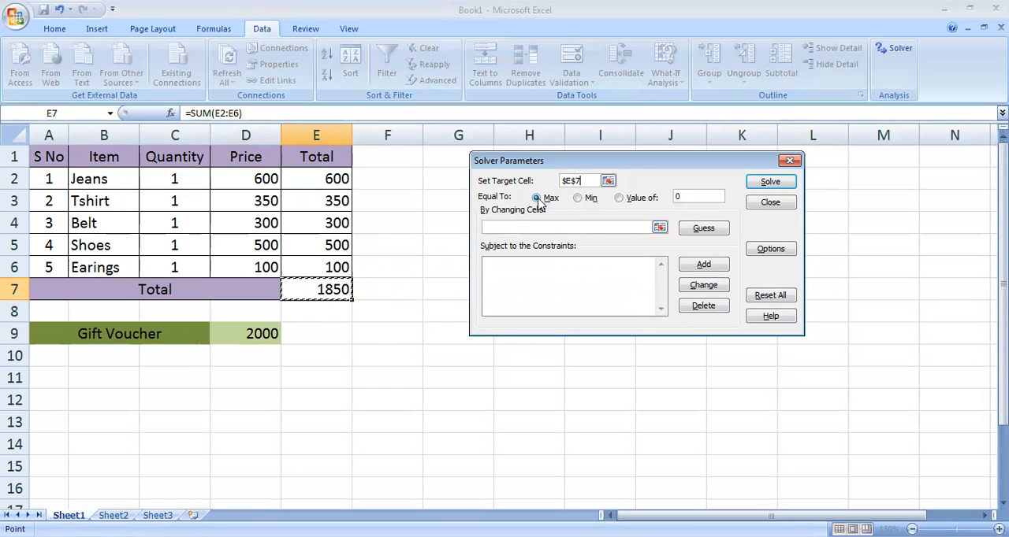
pyautogui.click(702, 196)
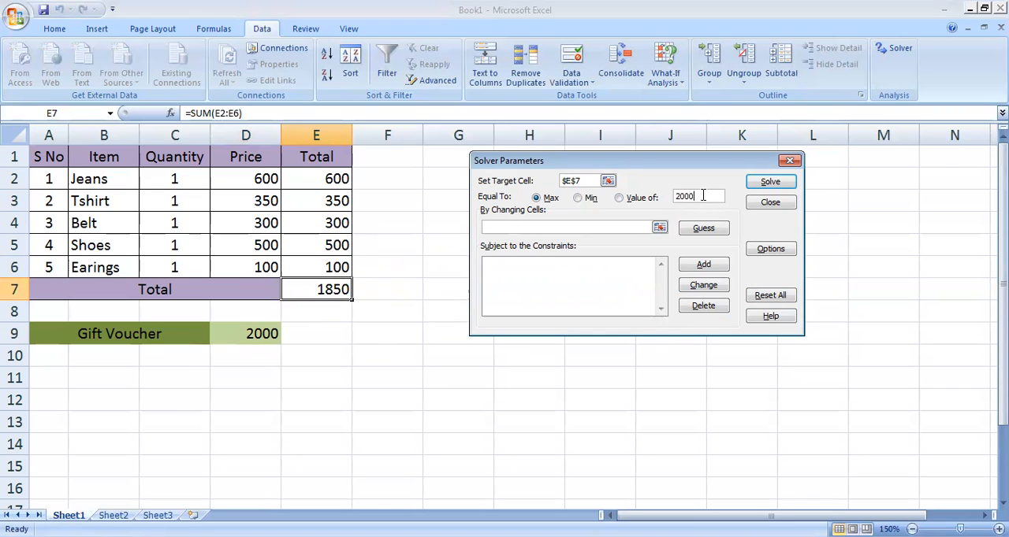
pyautogui.click(539, 226)
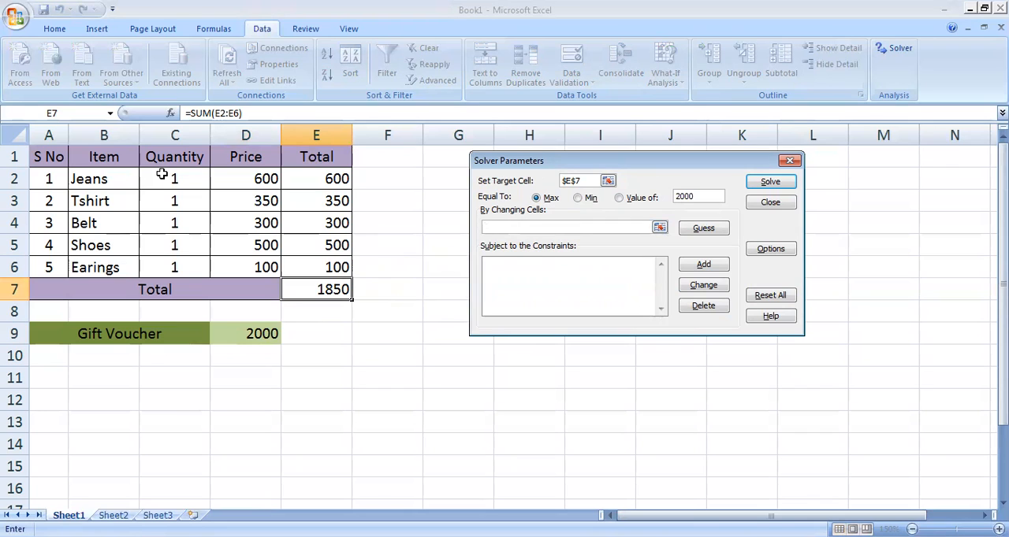
pyautogui.moveTo(161, 174); pyautogui.dragTo(169, 202)
pyautogui.moveTo(170, 267); pyautogui.dragTo(169, 267)
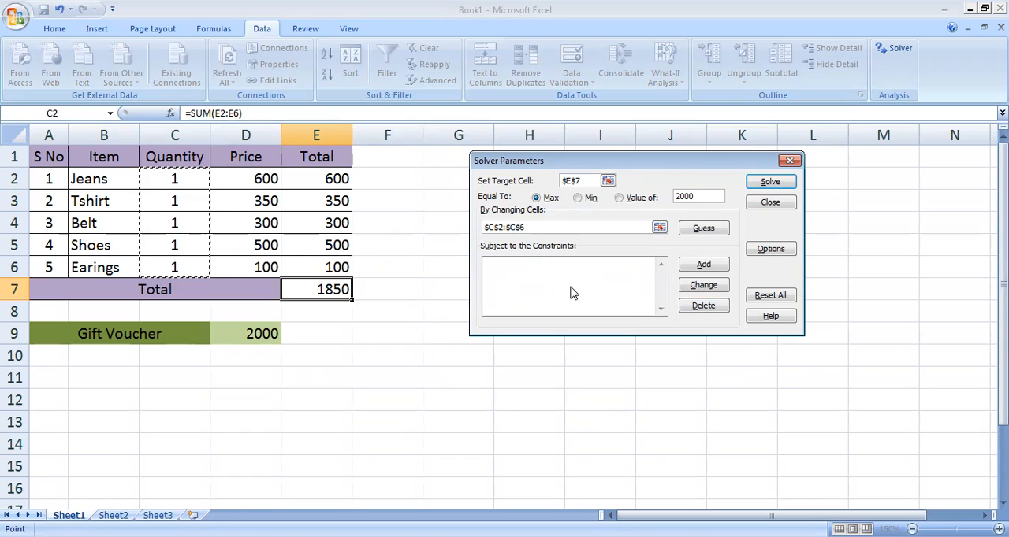
# - Add a Solver constraint requiring the quantities in C2:C6 to be integers
pyautogui.click(711, 266)
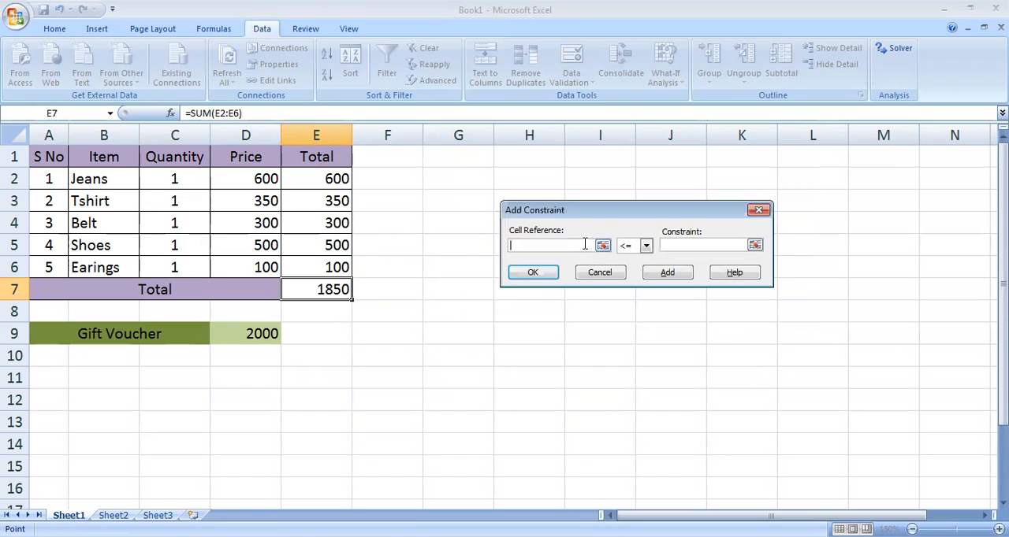
pyautogui.click(602, 246)
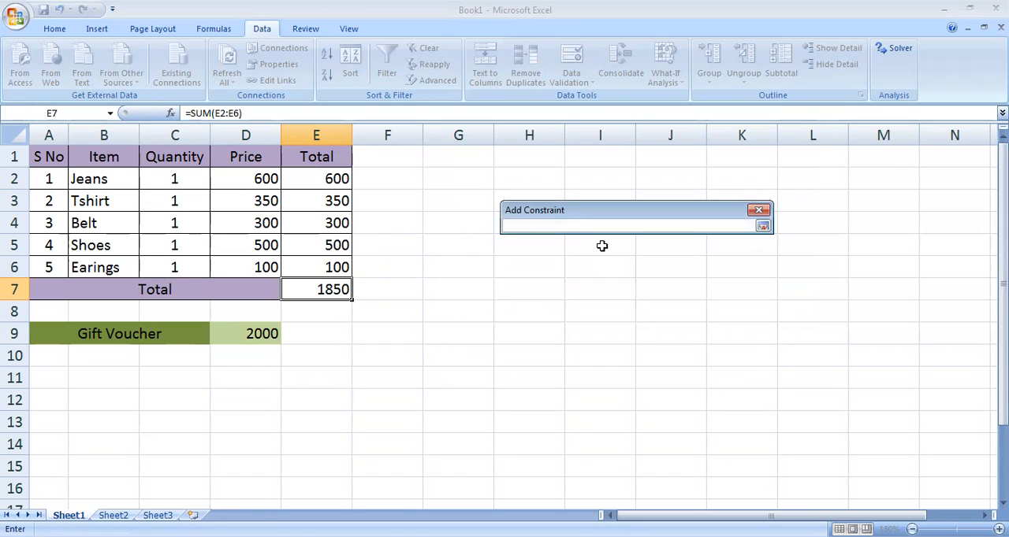
pyautogui.moveTo(161, 181); pyautogui.dragTo(164, 263)
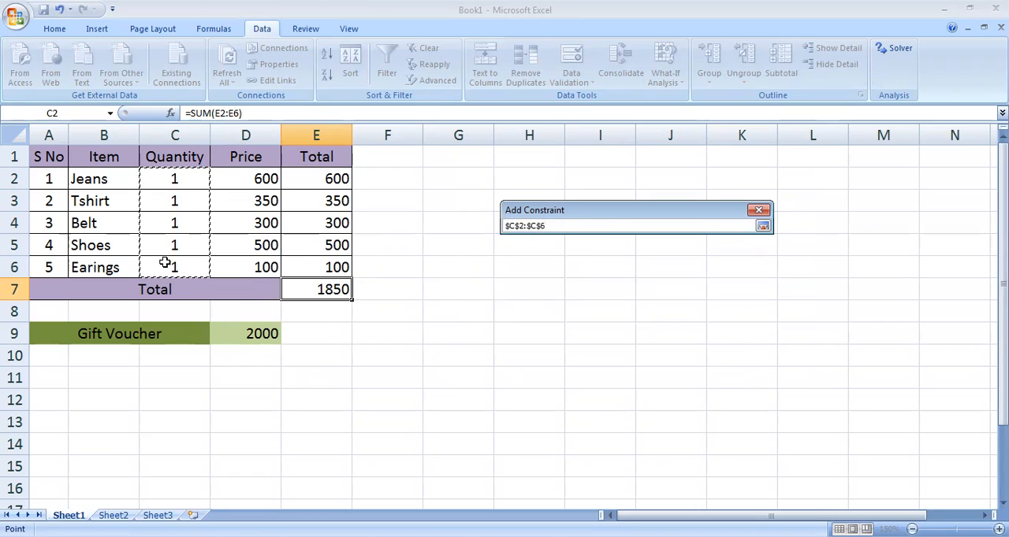
pyautogui.click(743, 228)
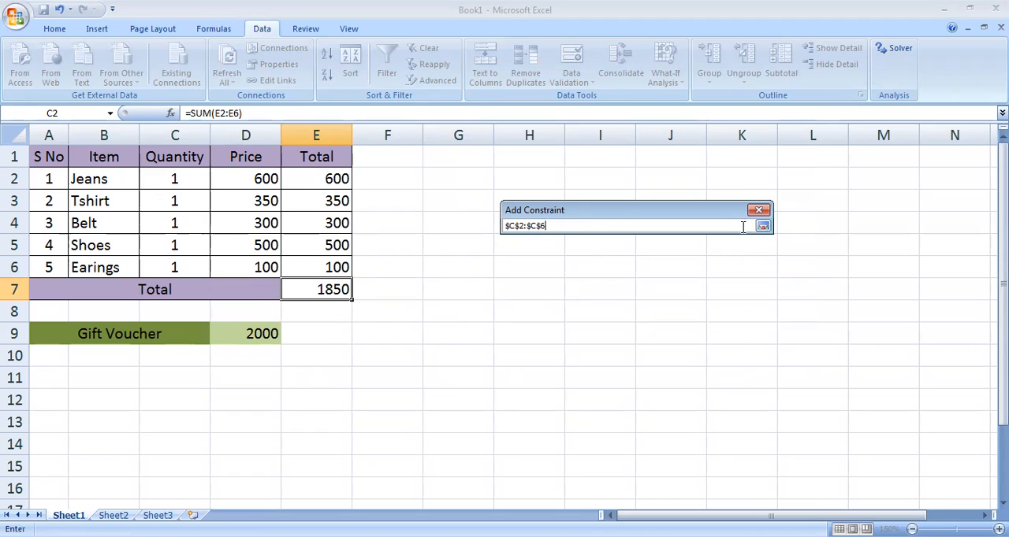
pyautogui.click(192, 176)
pyautogui.moveTo(192, 176); pyautogui.dragTo(193, 268)
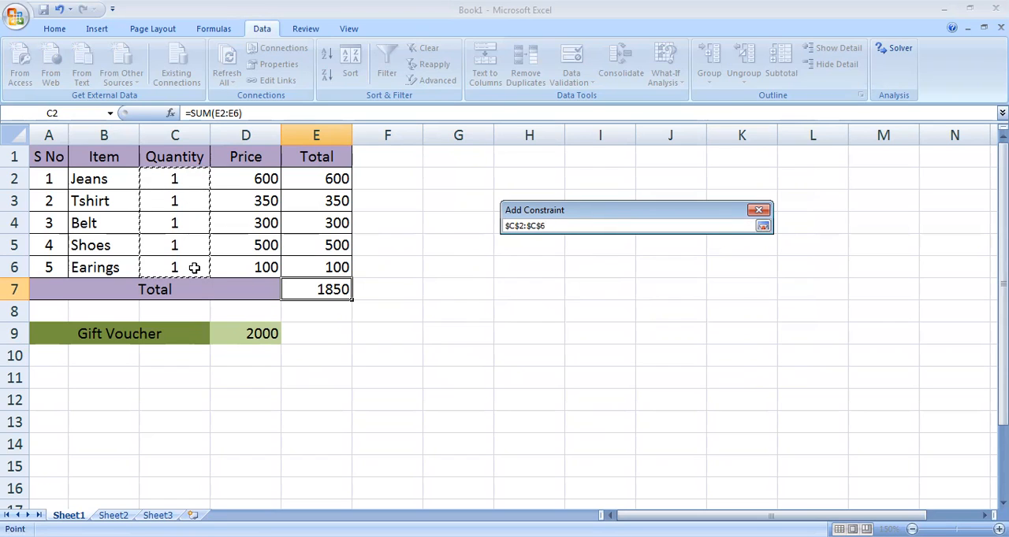
pyautogui.click(544, 223)
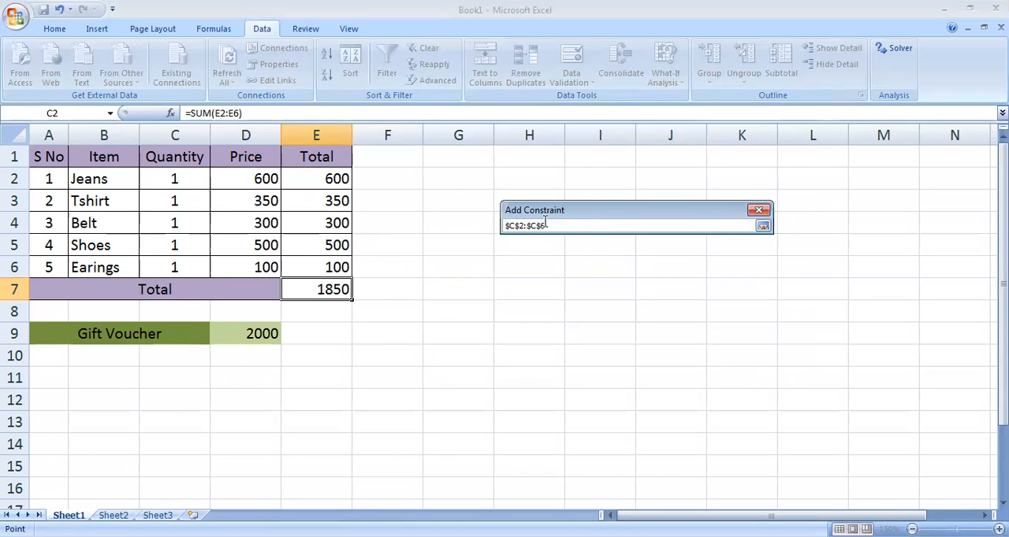
pyautogui.click(762, 226)
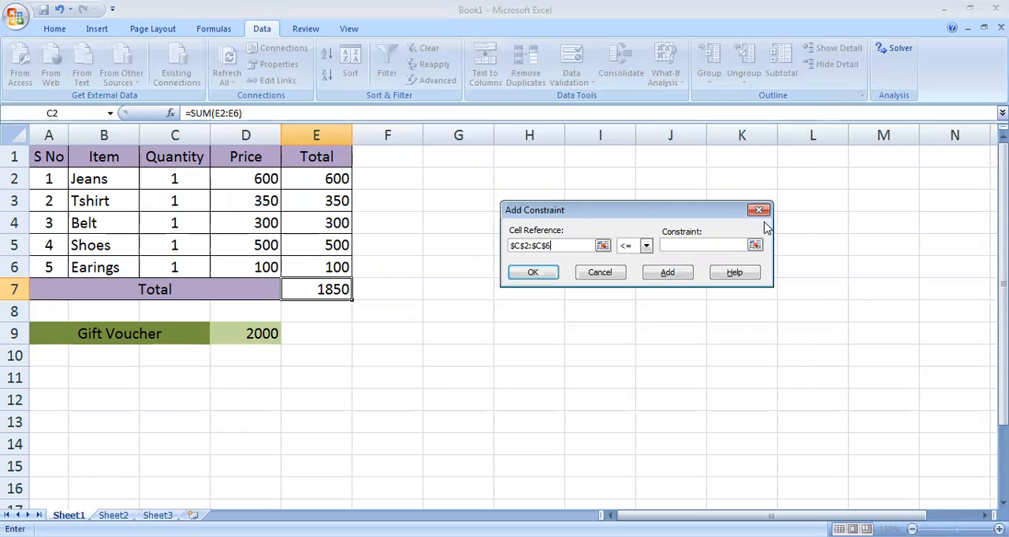
pyautogui.click(646, 245)
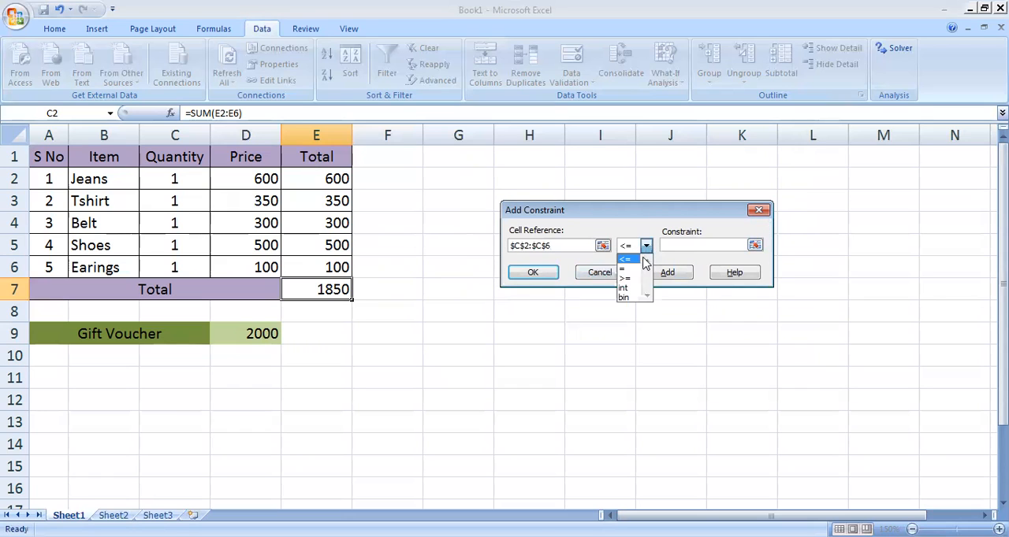
pyautogui.click(626, 289)
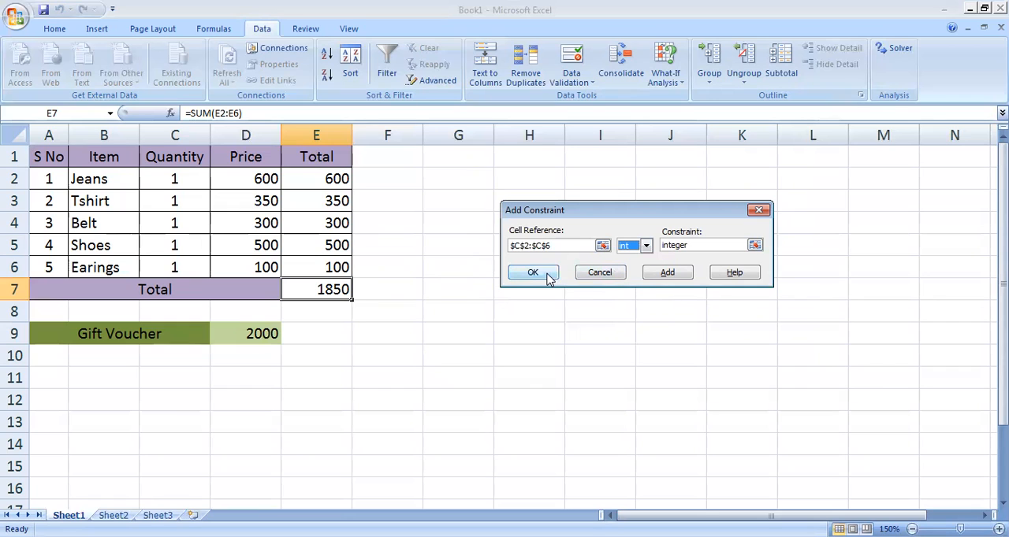
pyautogui.click(670, 273)
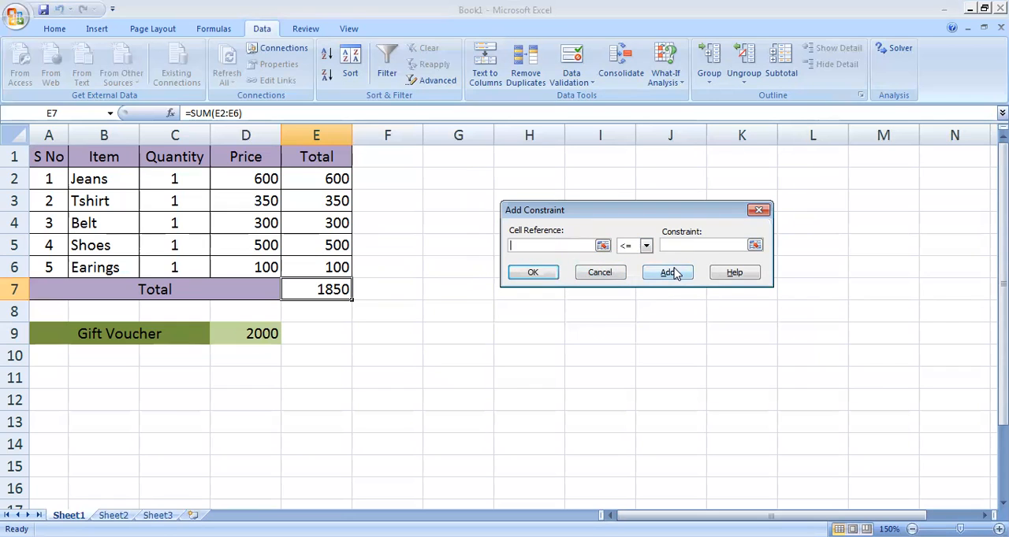
# - Add a Solver constraint making the grand total in E7 equal to the gift voucher amount in D9
pyautogui.click(603, 246)
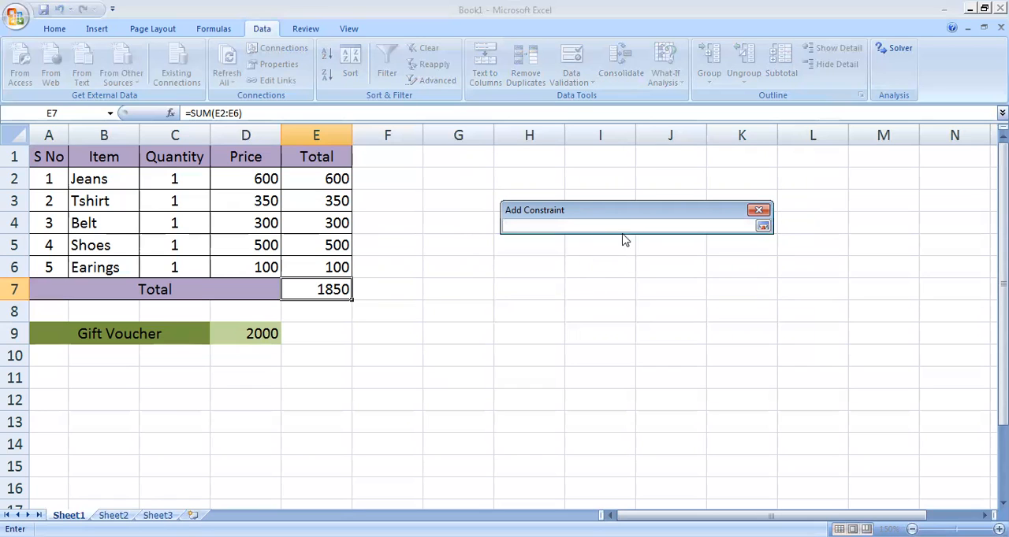
pyautogui.click(319, 290)
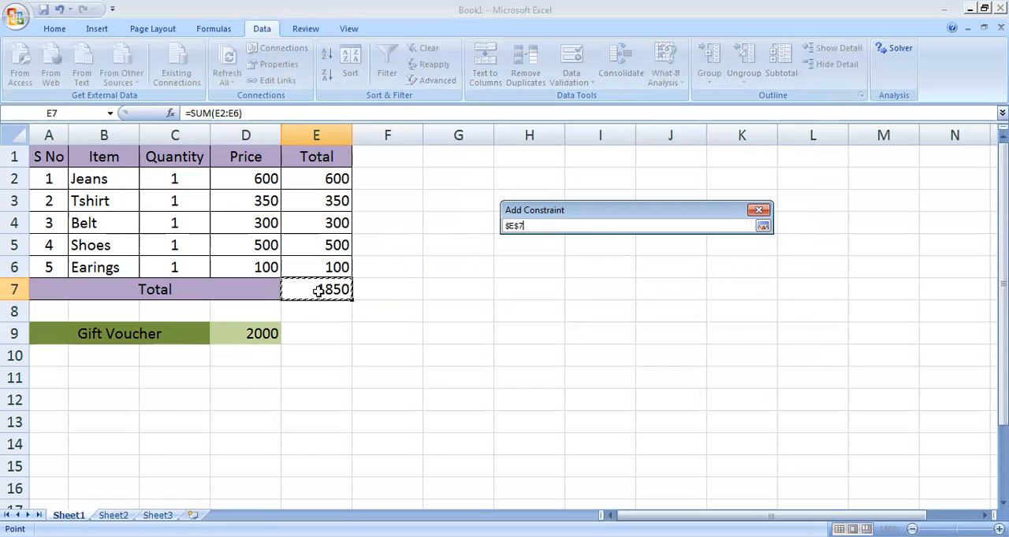
pyautogui.click(709, 224)
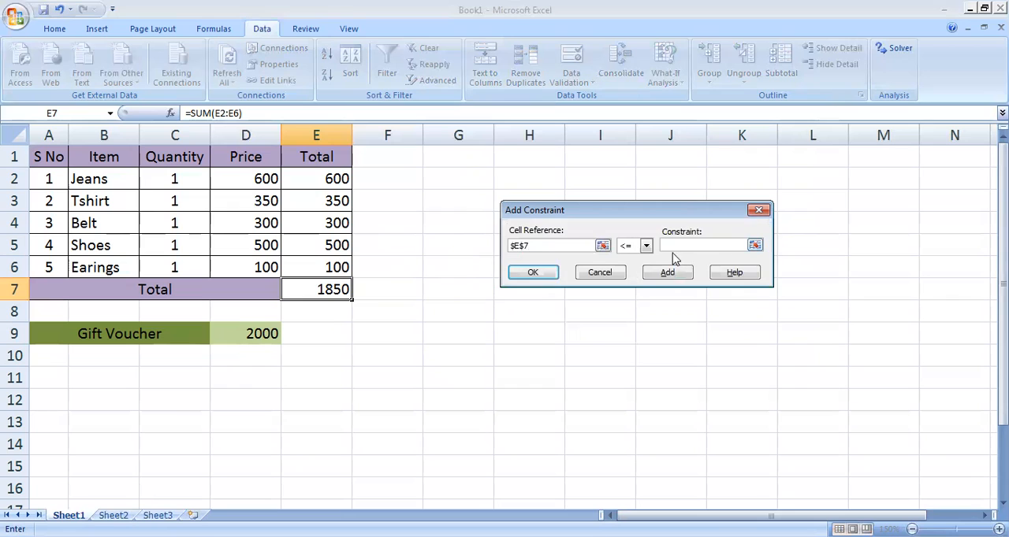
pyautogui.click(645, 246)
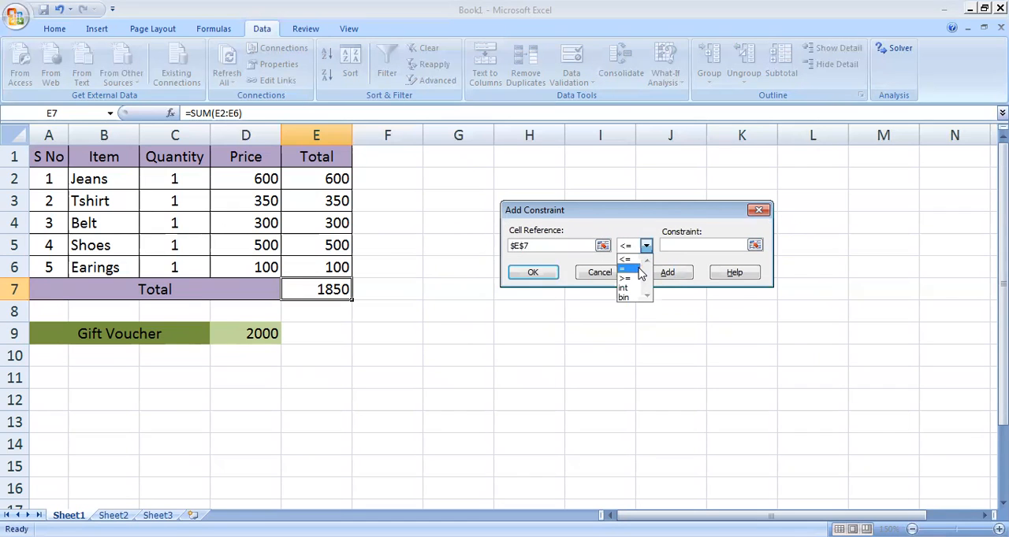
pyautogui.click(626, 269)
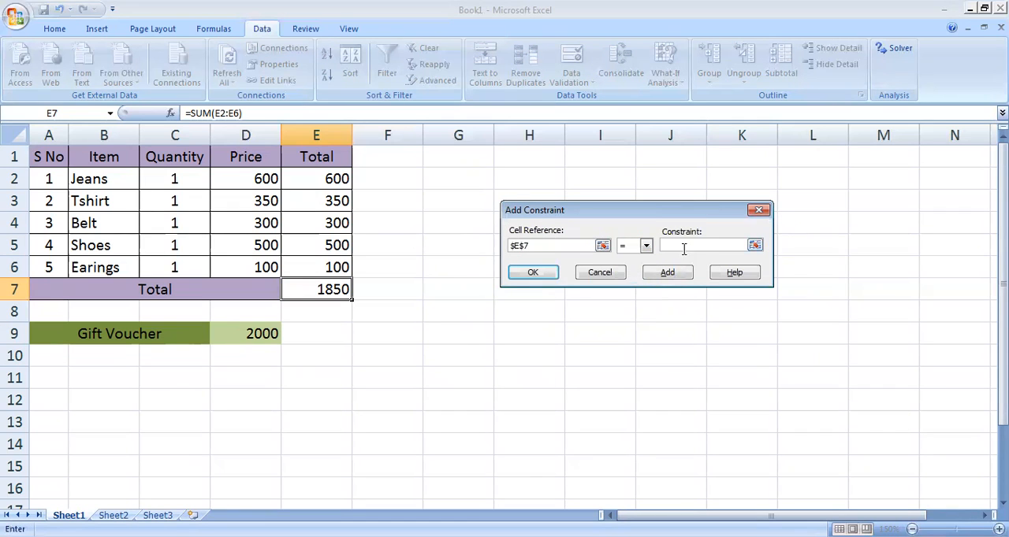
pyautogui.click(254, 336)
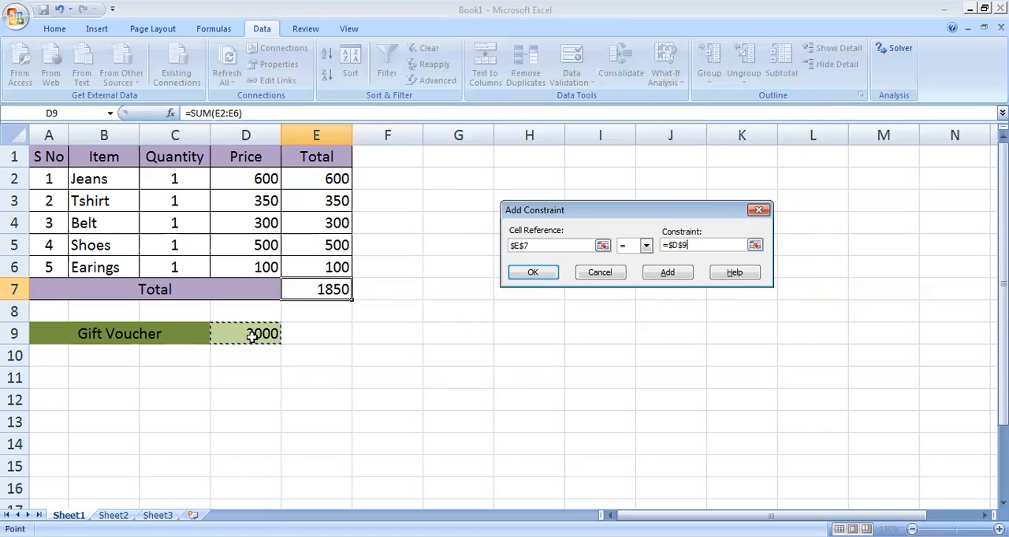
pyautogui.click(669, 272)
# - Add a final Solver constraint requiring the quantities in C2:C6 to be >= 0, and return to the Solver parameters
pyautogui.click(538, 246)
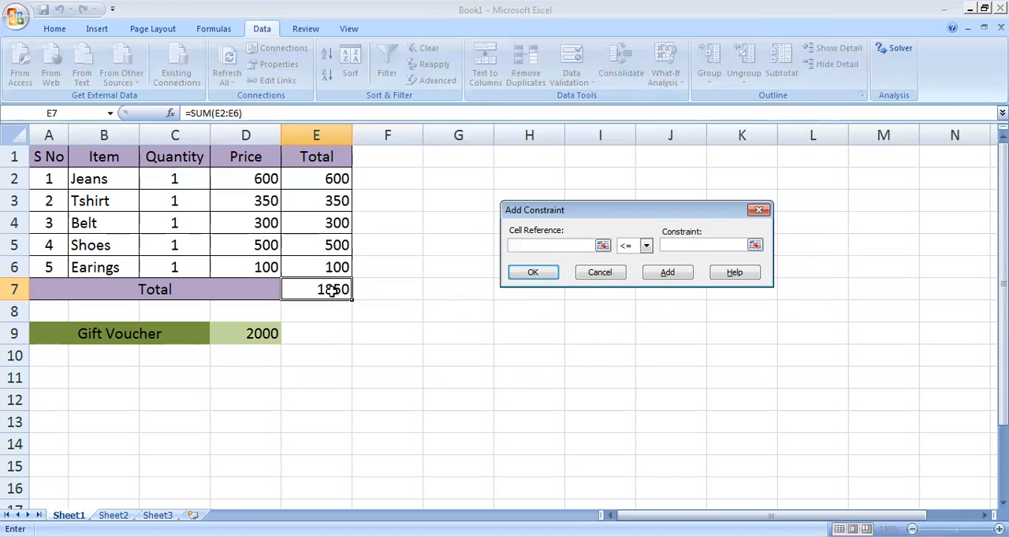
pyautogui.moveTo(175, 178); pyautogui.dragTo(176, 265)
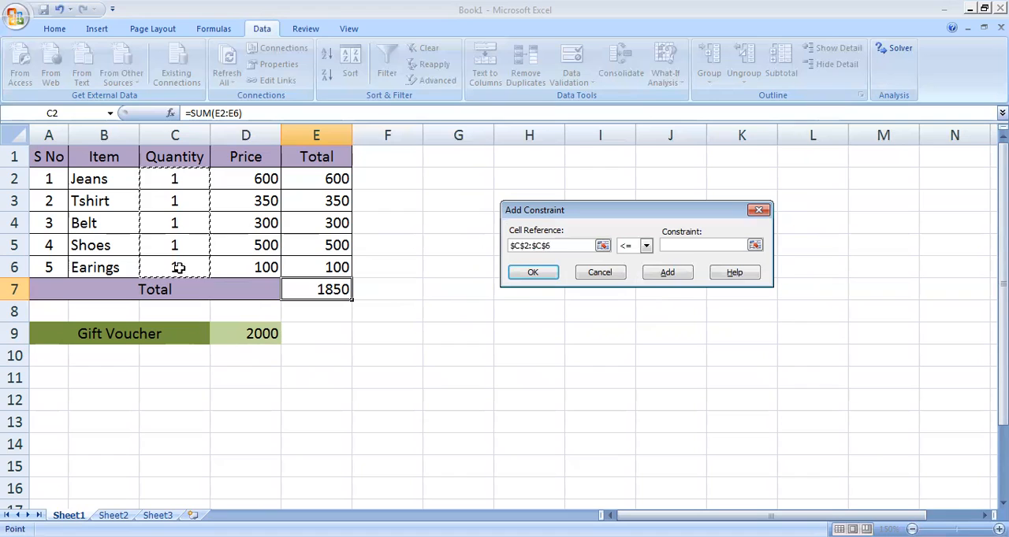
pyautogui.click(645, 247)
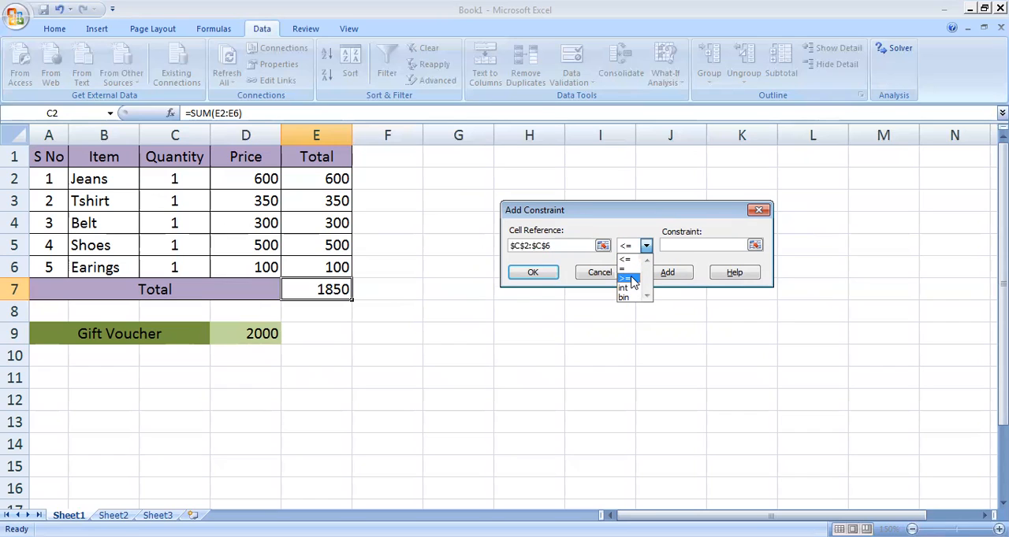
pyautogui.click(631, 279)
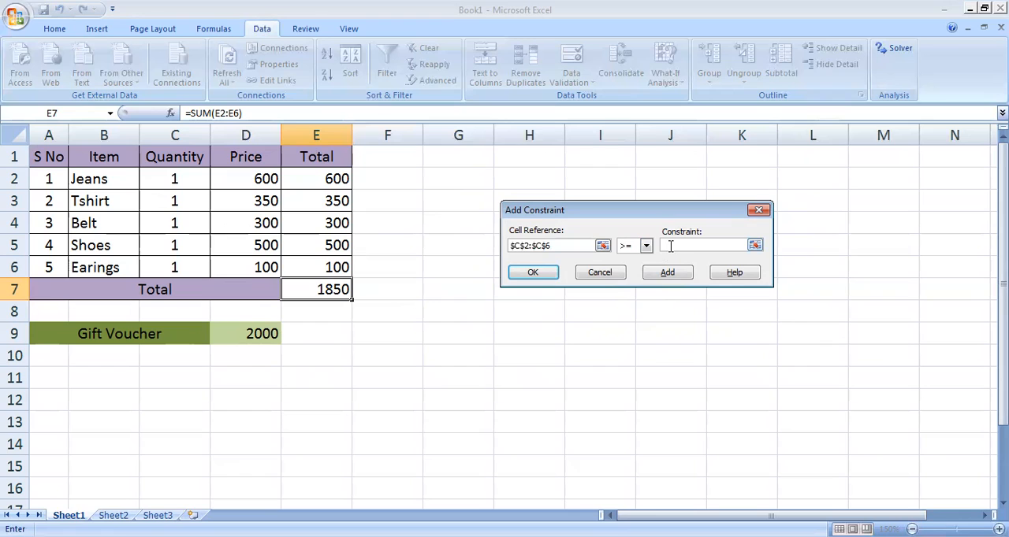
pyautogui.write('0')
pyautogui.click(533, 273)
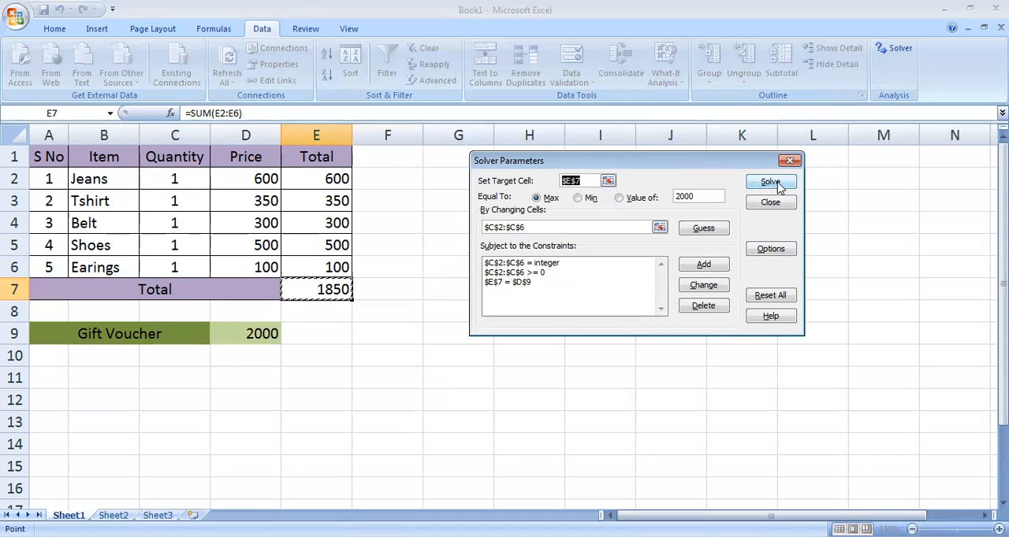
# - Solve the model and restore the original values in the worksheet
pyautogui.click(784, 184)
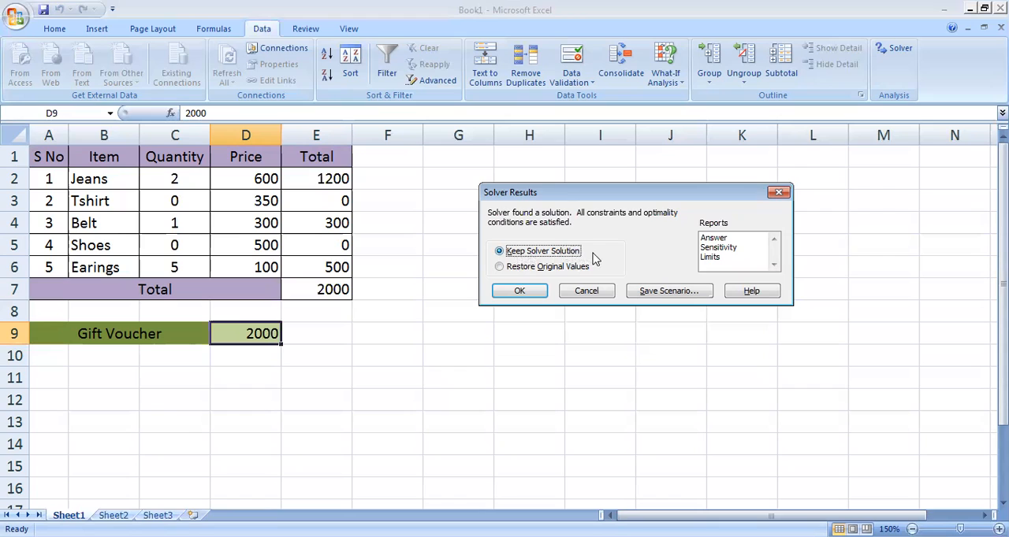
pyautogui.click(526, 269)
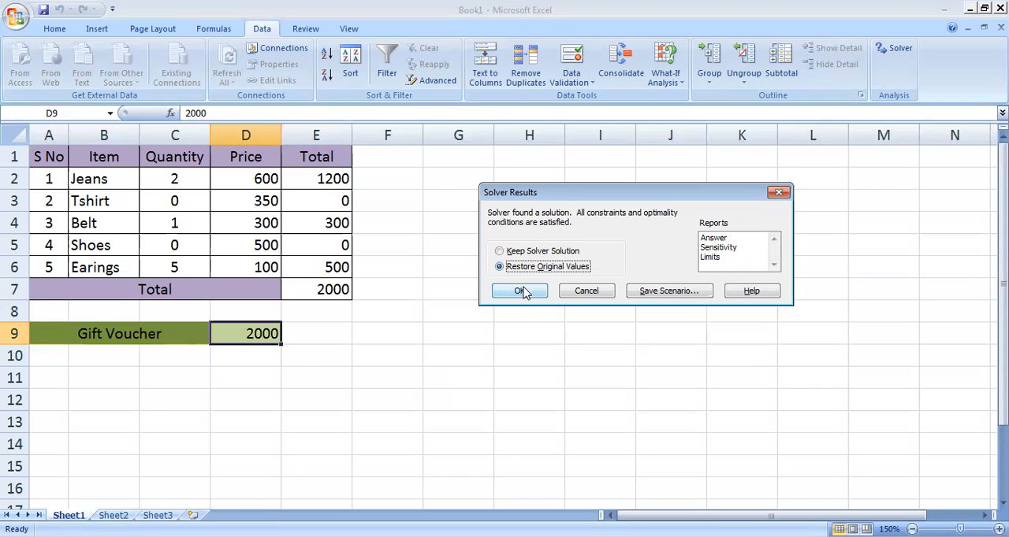
pyautogui.click(522, 292)
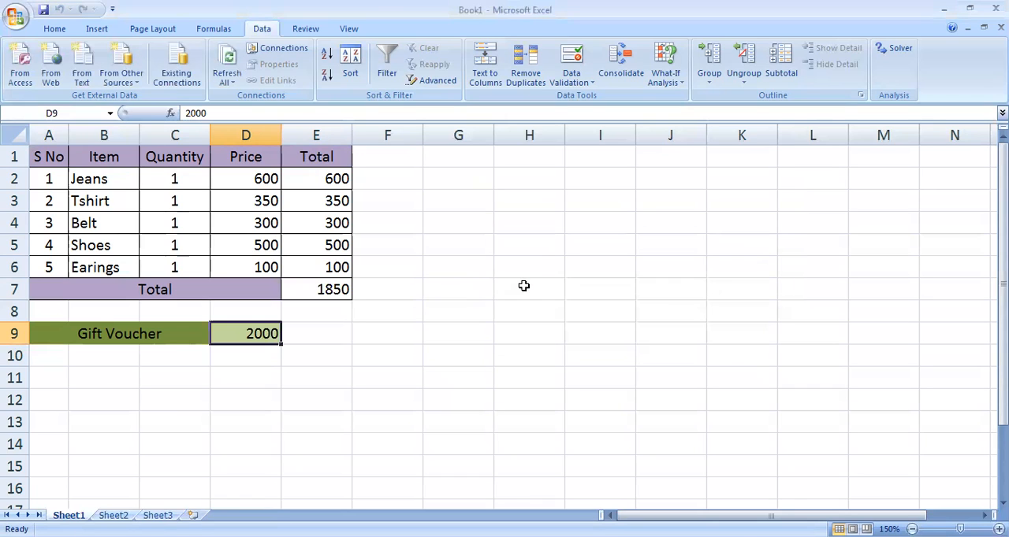